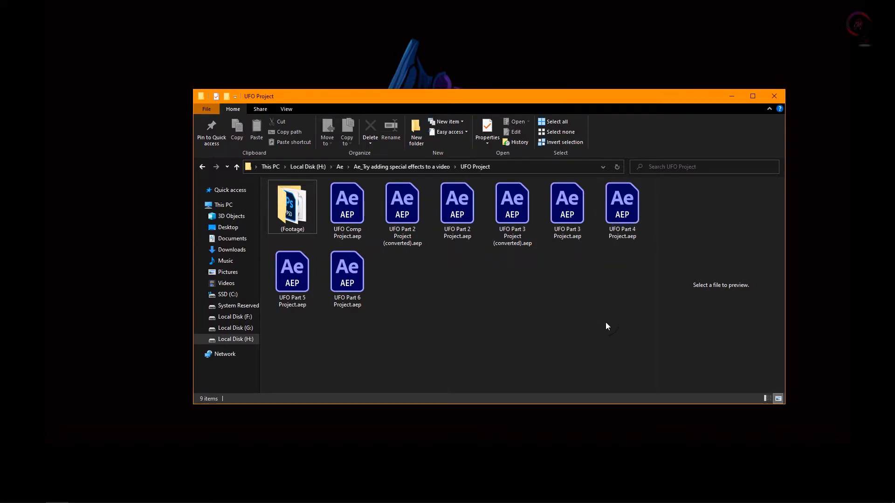
# Step: Open the UFO Part 4 Project.aep file from the UFO Project folder in After Effects
pyautogui.click(618, 212)
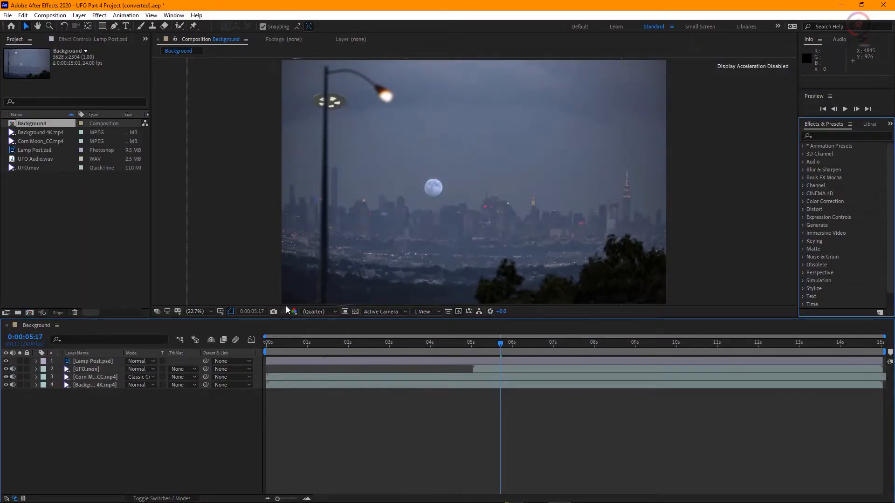
pyautogui.click(334, 139)
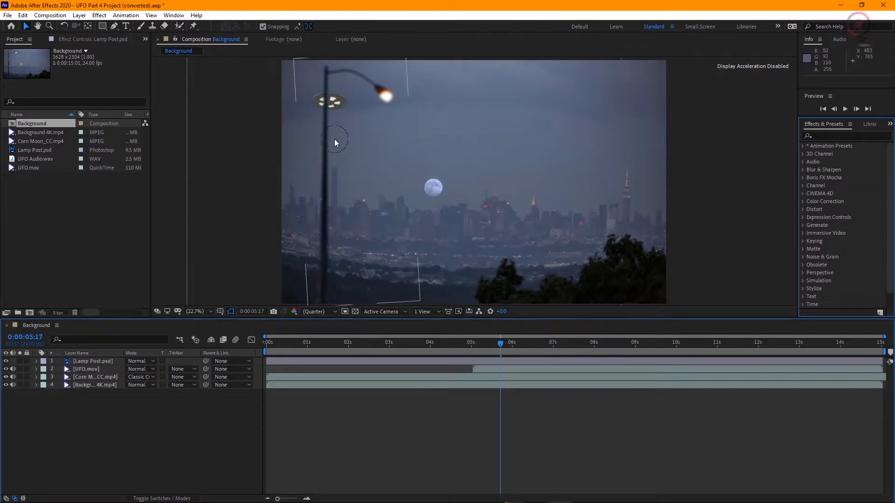
pyautogui.click(255, 167)
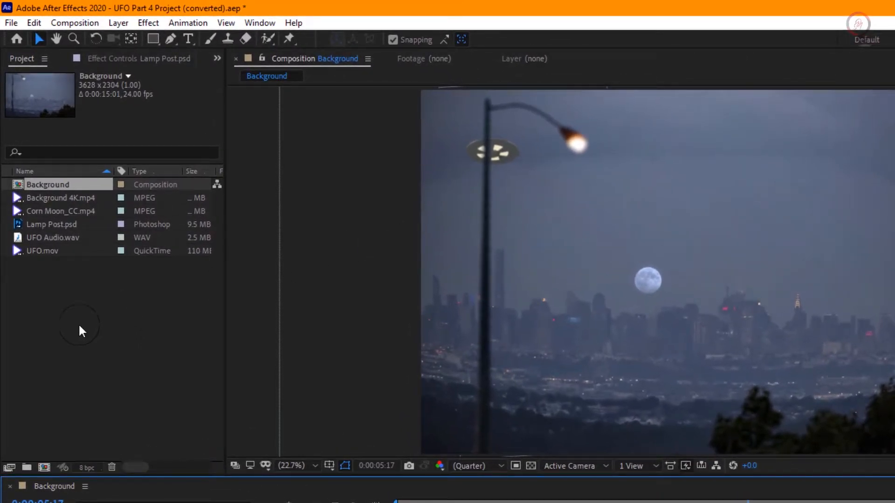
# Step: Create a composition named Camera Move at 1280 x 720 px, 24 frames per second, with a duration of 0:00:15:00
pyautogui.click(44, 469)
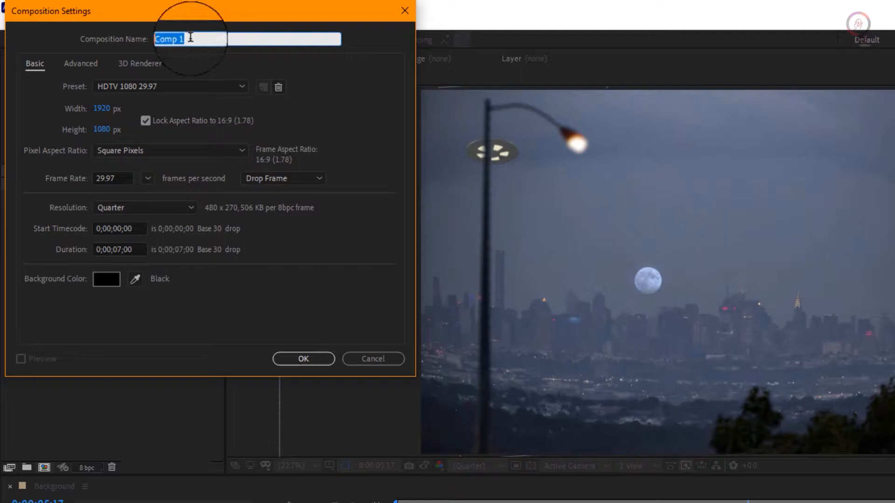
pyautogui.write('Camera Move')
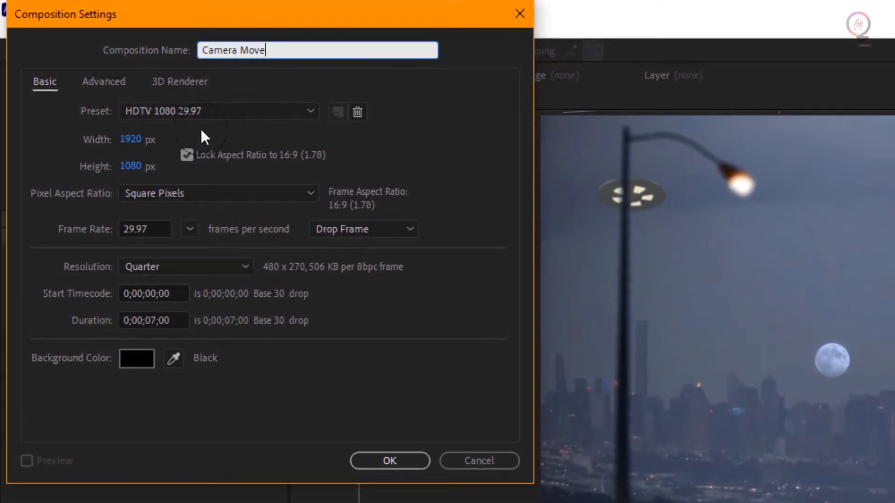
pyautogui.click(129, 142)
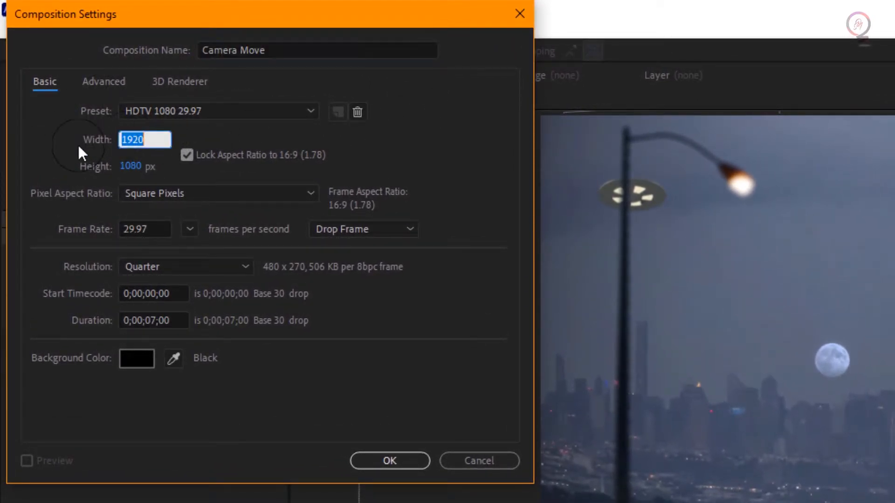
pyautogui.write('1280')
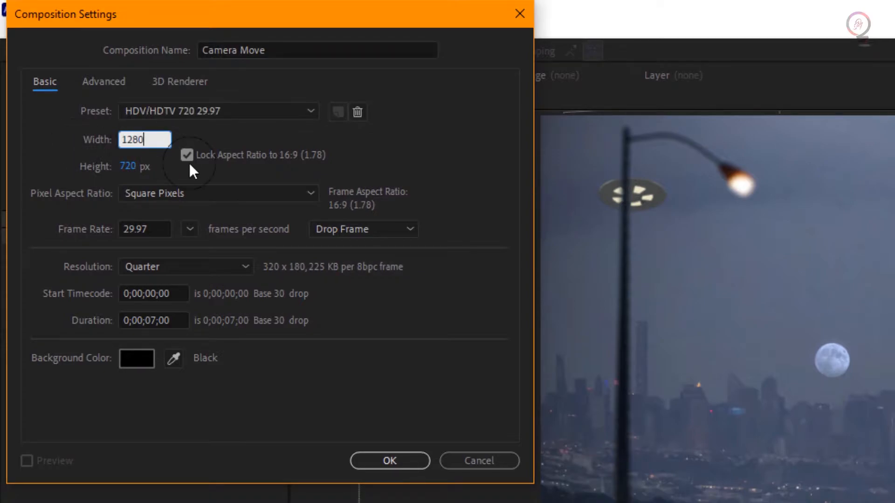
pyautogui.moveTo(152, 230); pyautogui.dragTo(79, 227)
pyautogui.write('24')
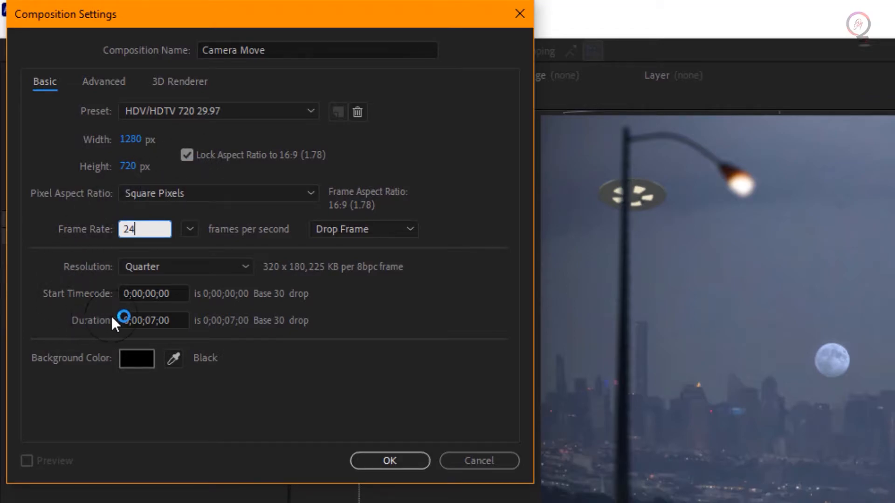
pyautogui.click(130, 320)
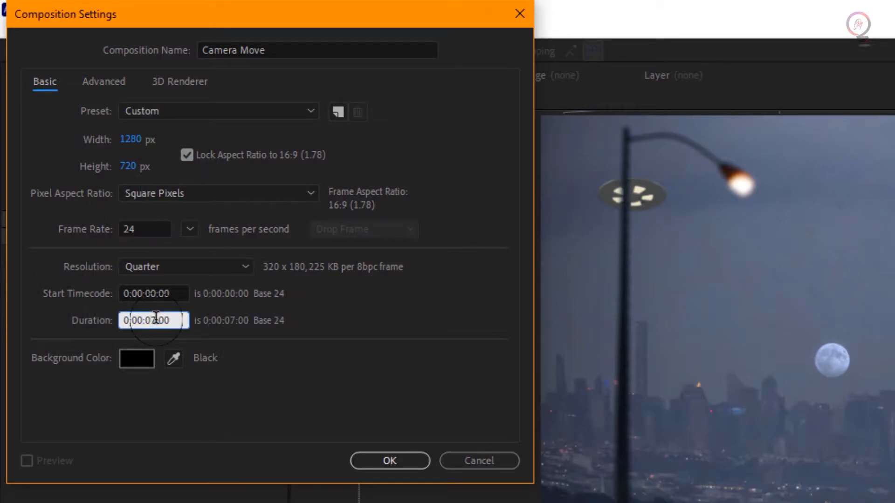
pyautogui.press('BackSpace')
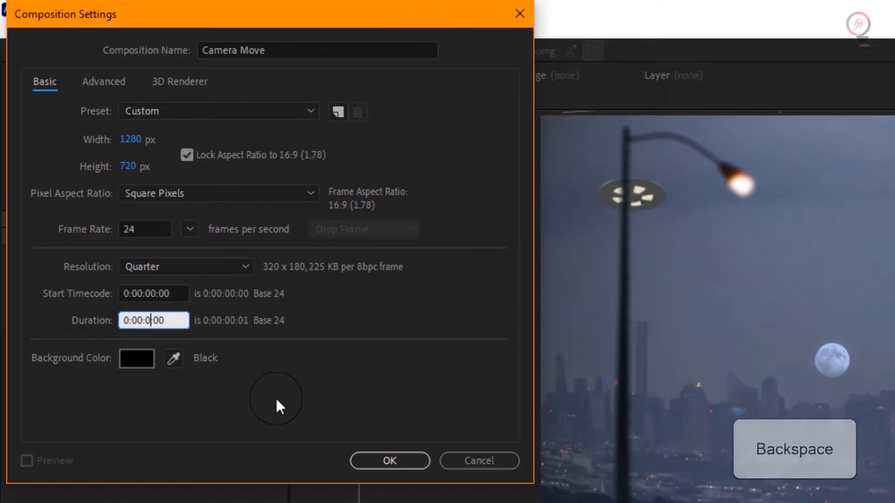
pyautogui.write('15')
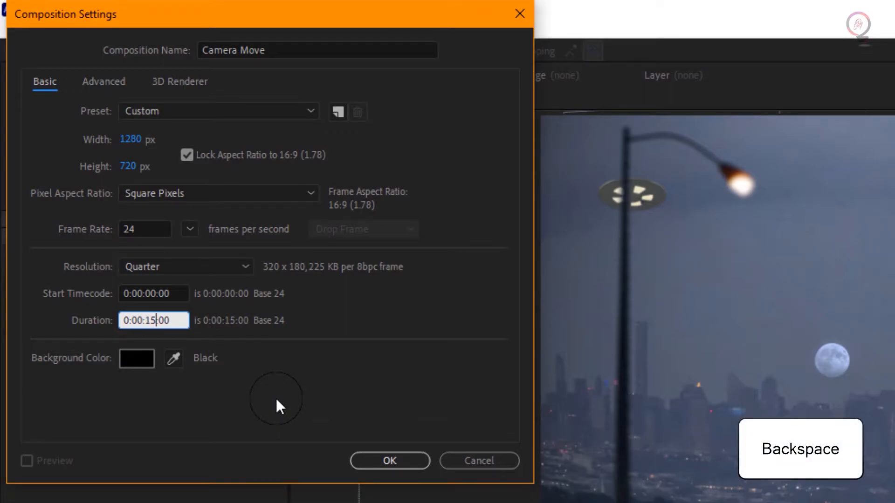
pyautogui.click(384, 465)
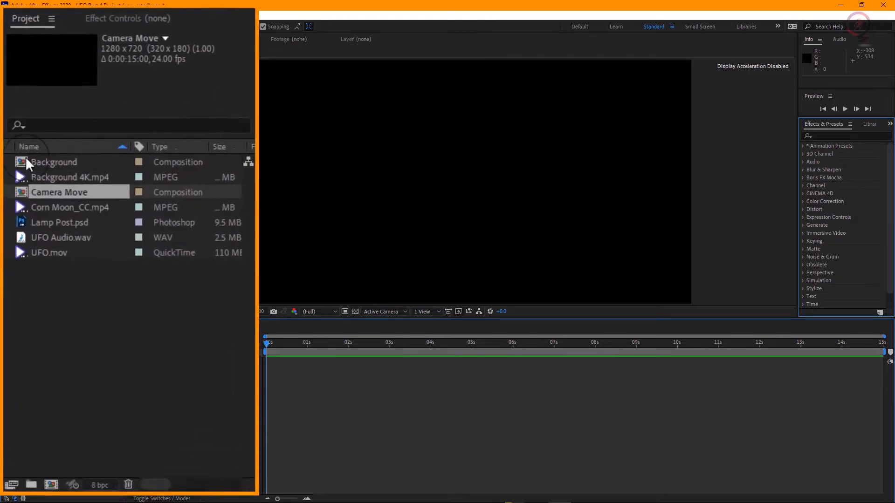
# Step: Nest the Background composition in Camera Move and expand the layer's Transform properties
pyautogui.moveTo(21, 165); pyautogui.dragTo(41, 198)
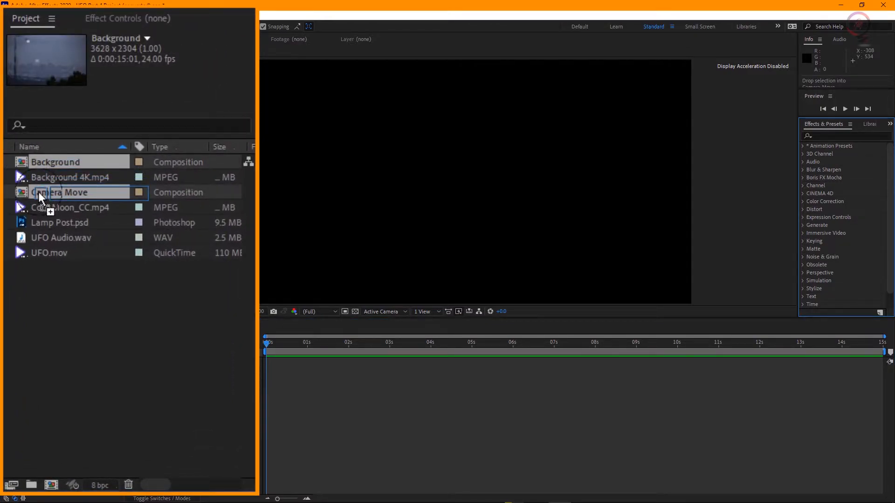
pyautogui.moveTo(39, 192); pyautogui.dragTo(38, 192)
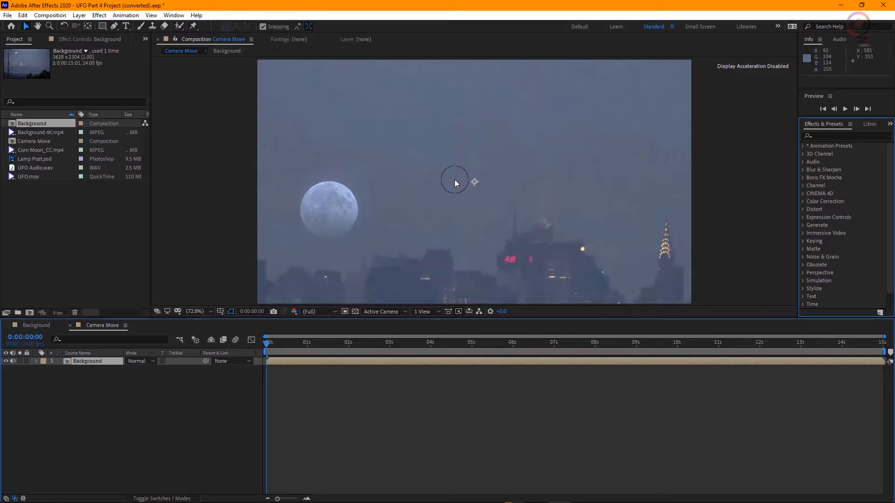
pyautogui.click(35, 362)
pyautogui.click(43, 371)
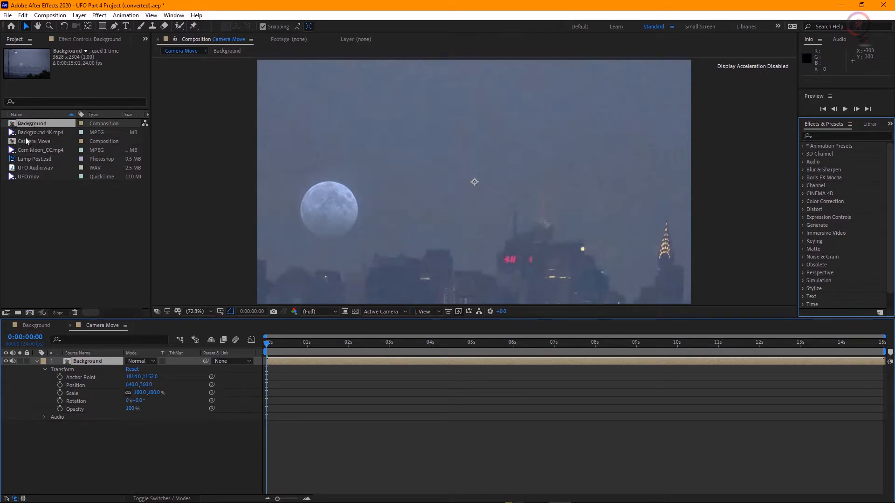
# Step: Set the Camera Move preview resolution to Quarter
pyautogui.click(454, 174)
pyautogui.click(325, 313)
pyautogui.click(319, 364)
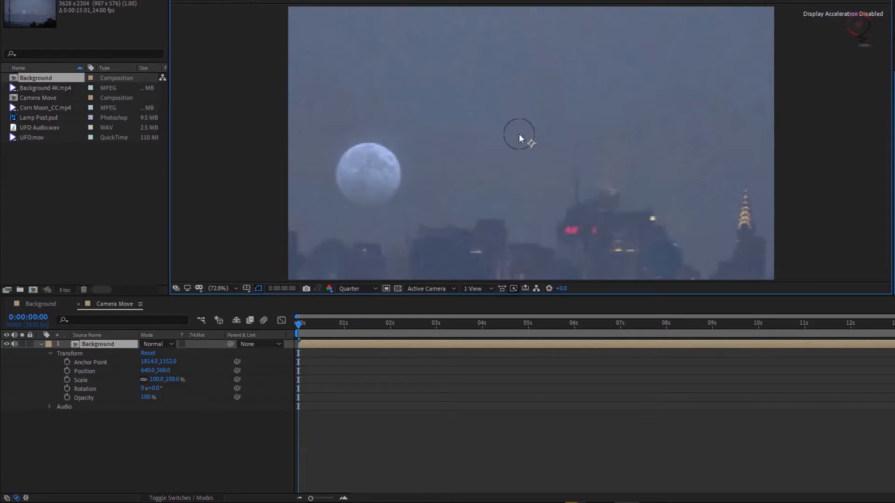
# Step: Set the Background layer's Anchor Point to 1382, 1225 to centre the moon in the frame
pyautogui.press(',')
pyautogui.press(',')
pyautogui.press(',')
pyautogui.press(',')
pyautogui.press(',')
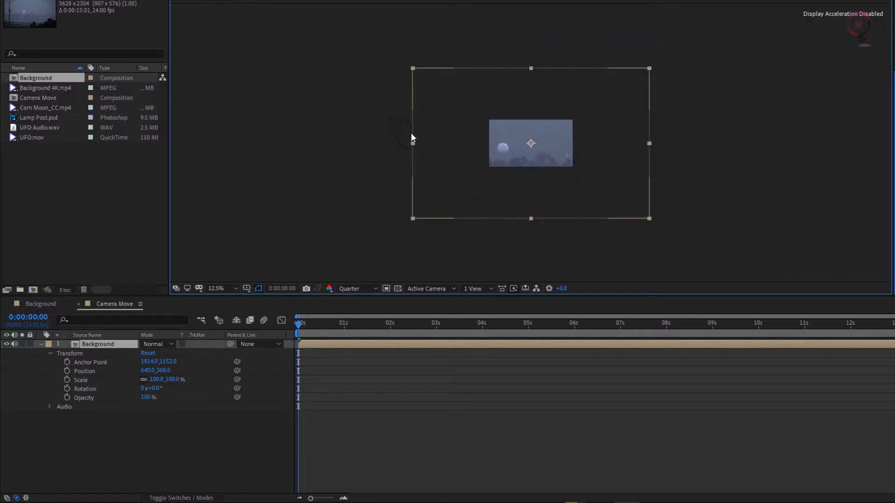
pyautogui.press('.')
pyautogui.press(',')
pyautogui.press('.')
pyautogui.press(',')
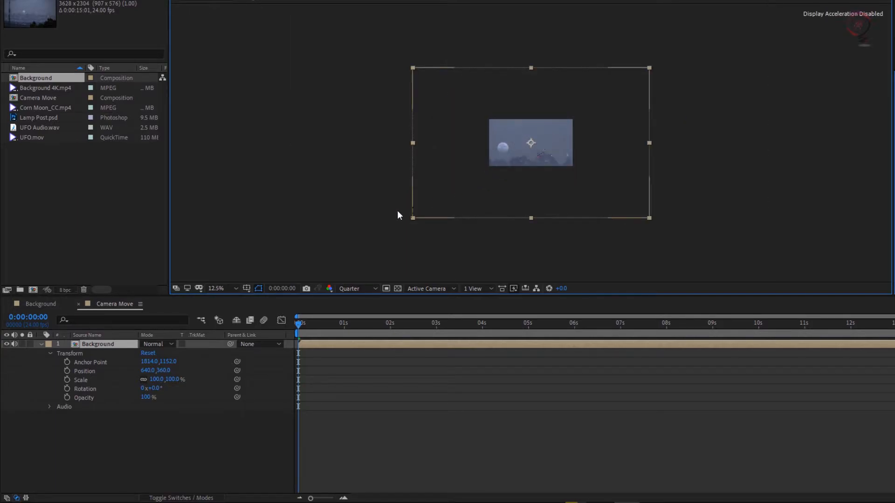
pyautogui.moveTo(149, 363); pyautogui.dragTo(33, 366)
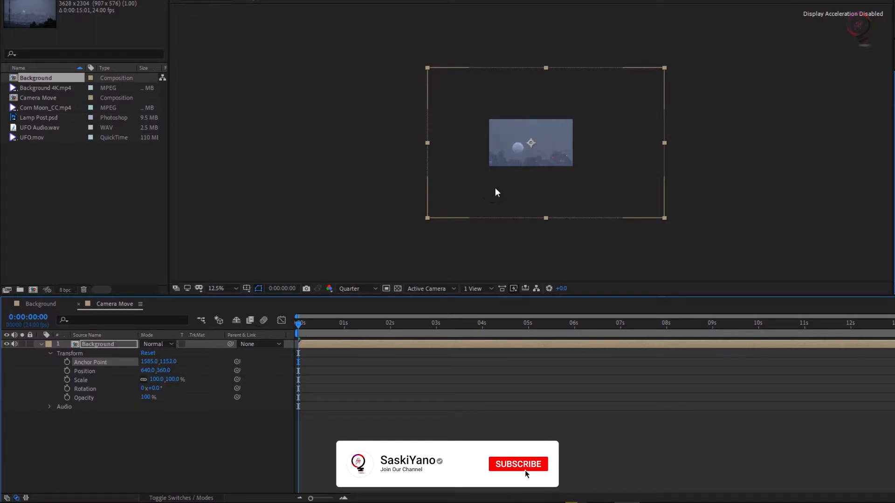
pyautogui.scroll(4, 533, 157)
pyautogui.moveTo(149, 362); pyautogui.dragTo(41, 362)
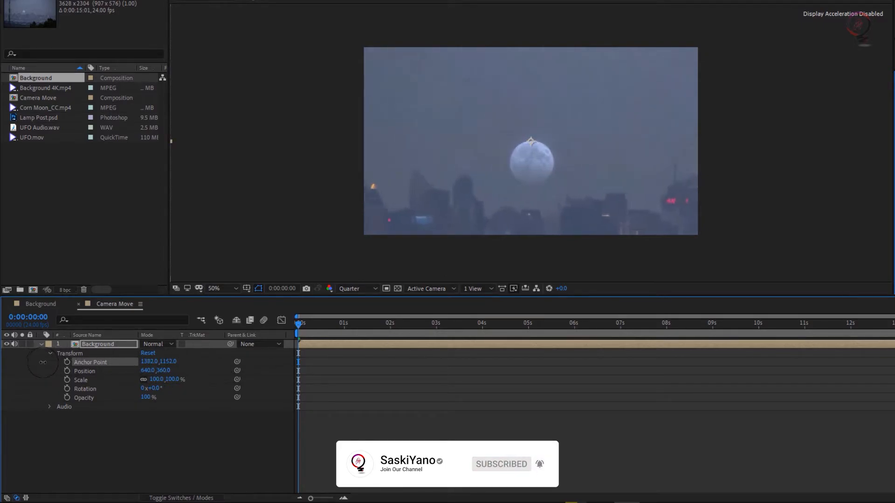
pyautogui.moveTo(170, 362); pyautogui.dragTo(218, 353)
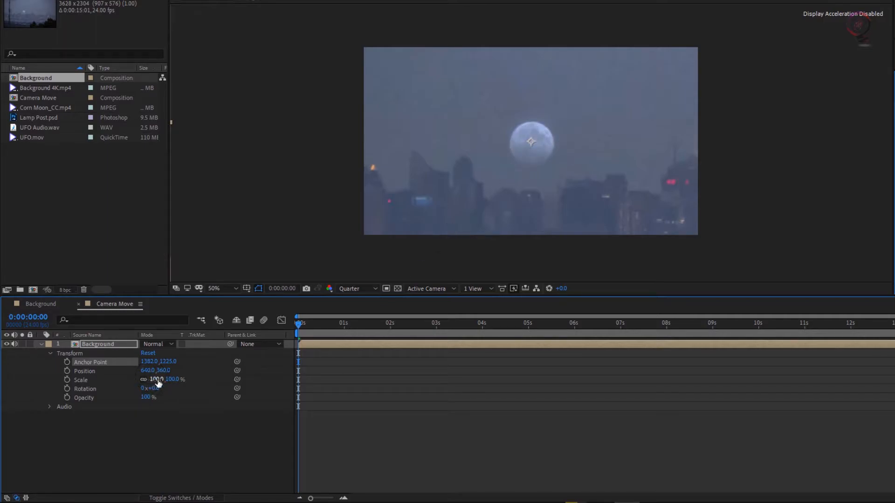
# Step: Scale the Background layer to 153% and start Scale and Anchor Point keyframes at 0:00:02:00
pyautogui.moveTo(157, 380); pyautogui.dragTo(177, 375)
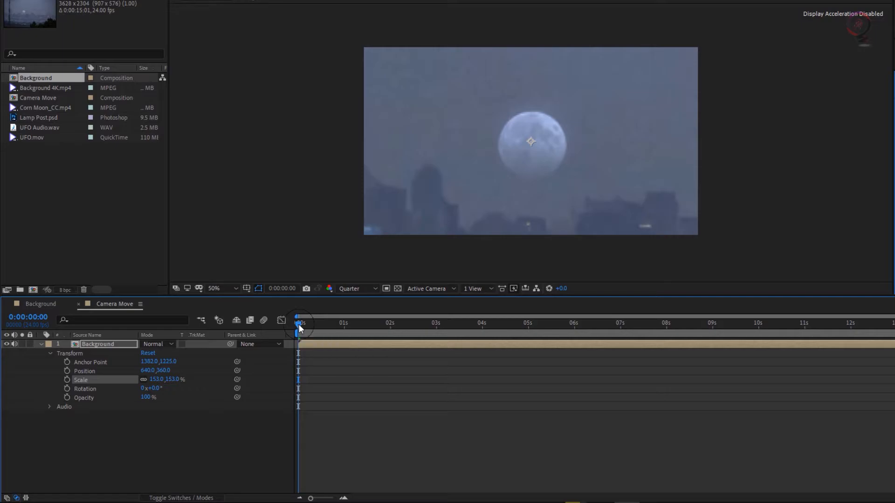
pyautogui.moveTo(299, 324); pyautogui.dragTo(377, 338)
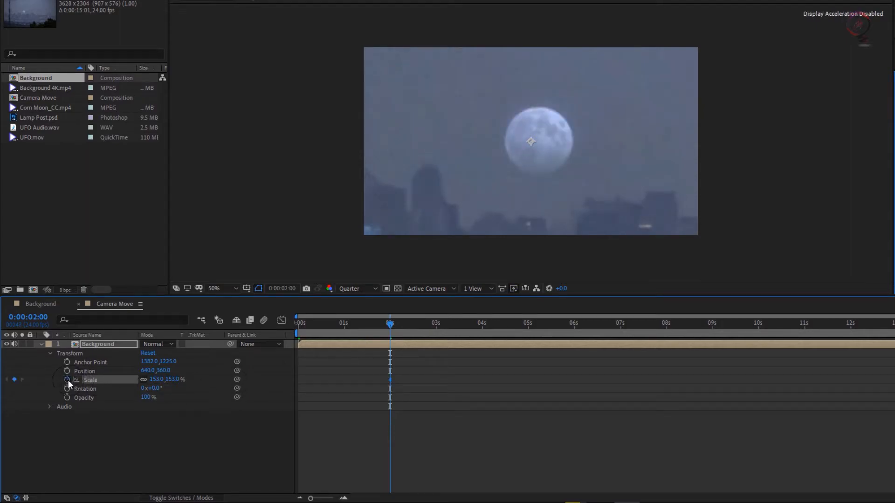
pyautogui.click(67, 362)
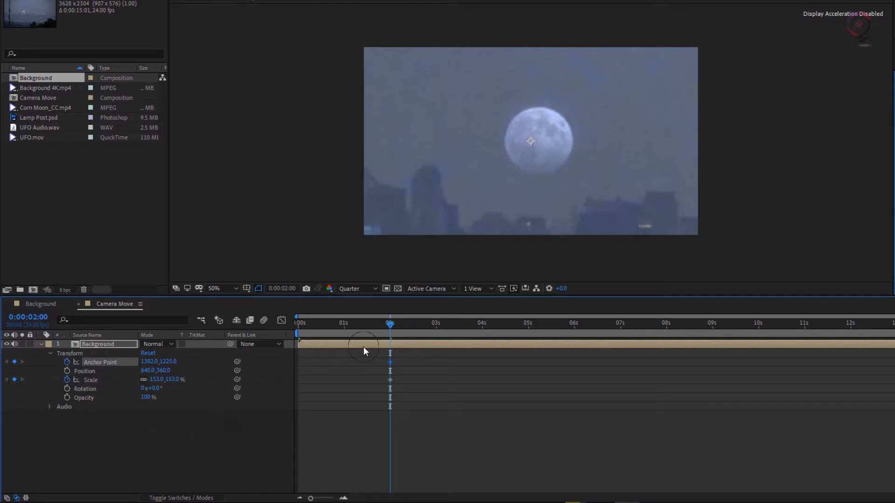
# Step: At 0:00:03:00, keyframe the Background layer's Scale at 100% and its Anchor Point at 1832, 1225
pyautogui.moveTo(401, 322); pyautogui.dragTo(437, 325)
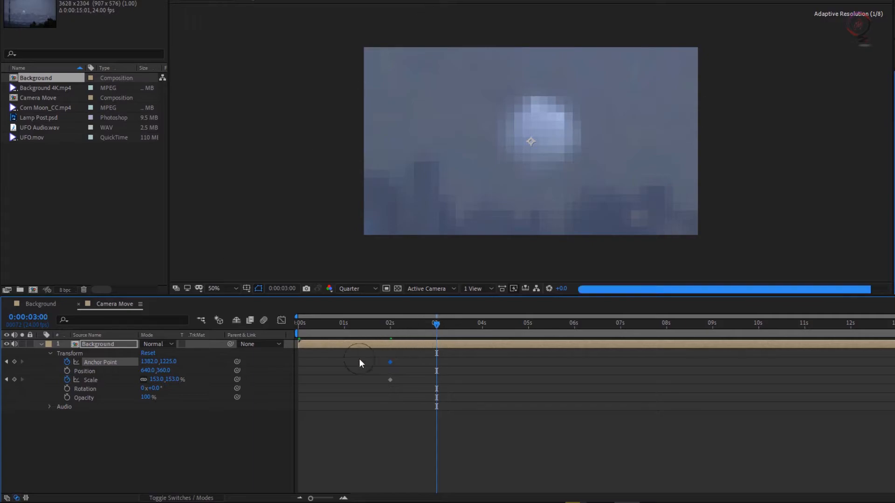
pyautogui.click(157, 380)
pyautogui.write('100')
pyautogui.press('Return')
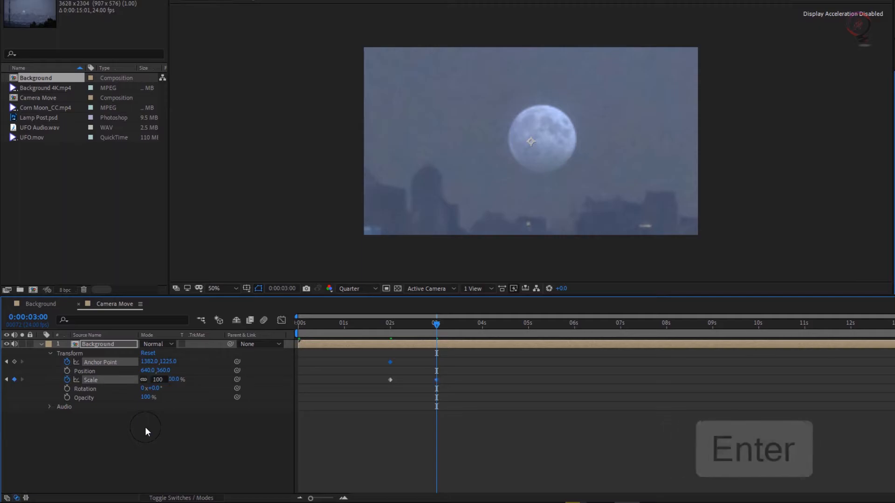
pyautogui.moveTo(157, 361); pyautogui.dragTo(363, 344)
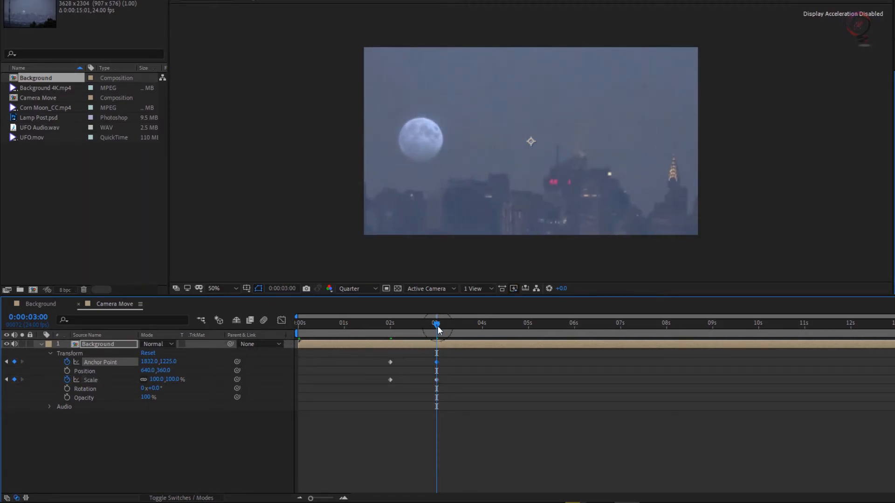
# Step: Add Scale and Anchor Point keyframes at 0:00:05:00 that hold the Background layer's current values
pyautogui.moveTo(438, 326); pyautogui.dragTo(530, 333)
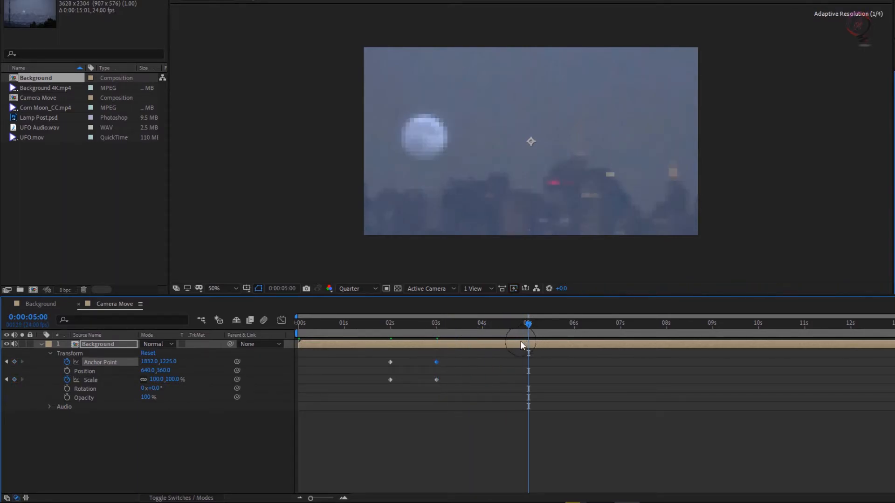
pyautogui.click(15, 380)
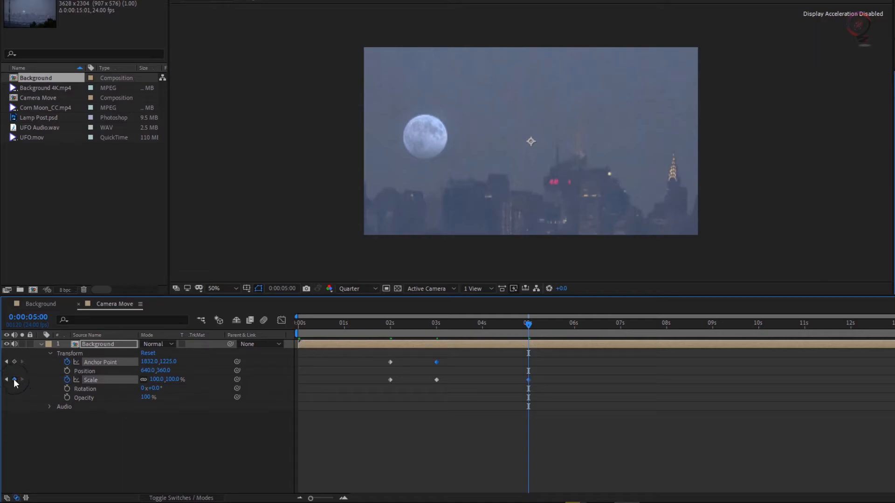
pyautogui.click(15, 363)
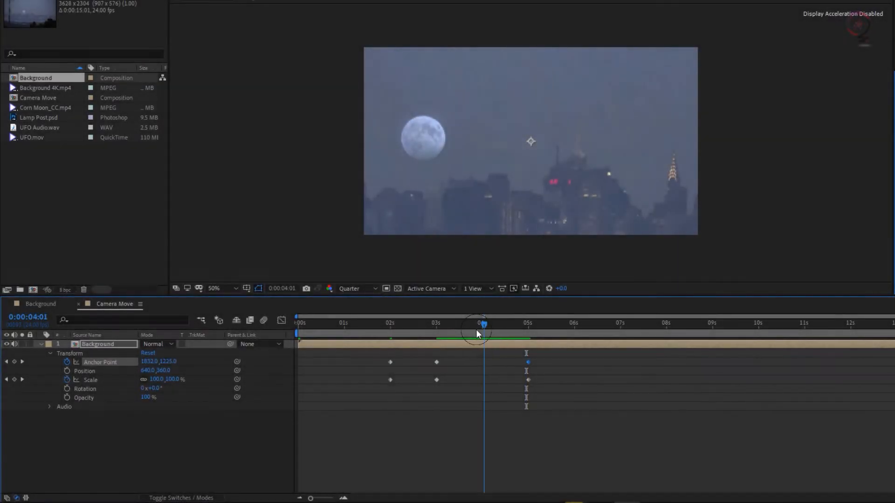
# Step: At 0:00:05:13, keyframe the Anchor Point at 728, 490 to frame the UFO behind the lamp post
pyautogui.moveTo(477, 330); pyautogui.dragTo(503, 343)
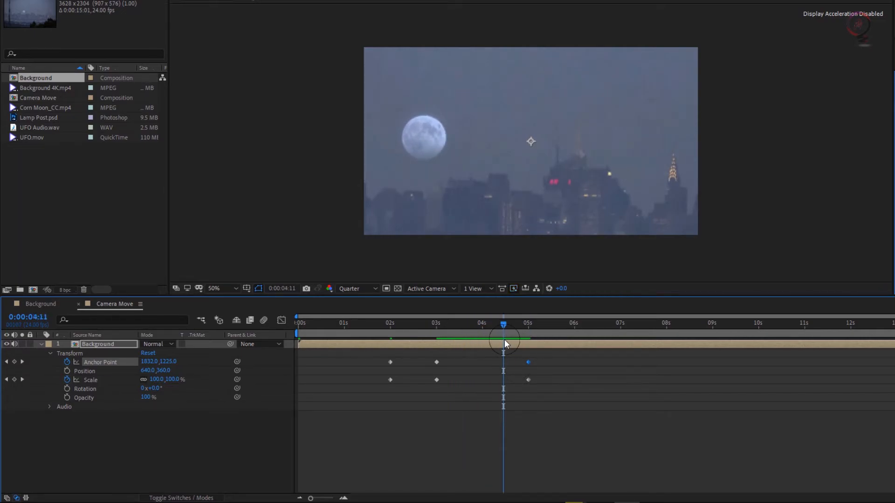
pyautogui.moveTo(504, 328); pyautogui.dragTo(557, 333)
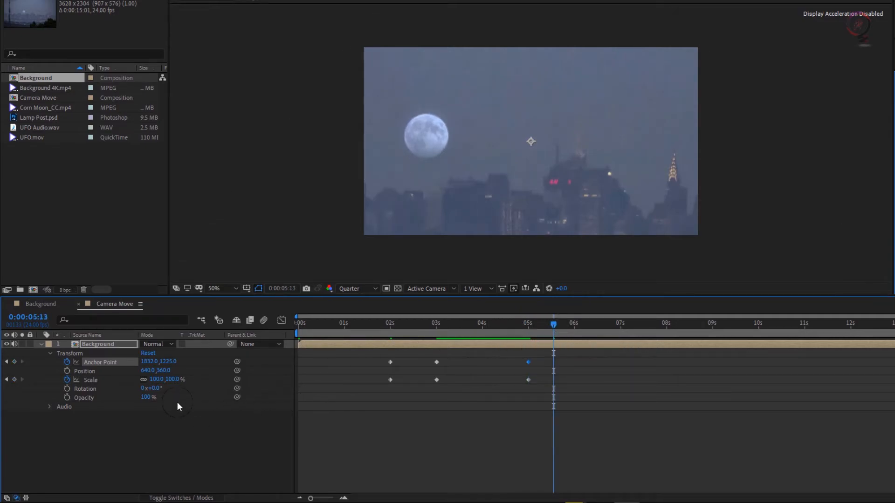
pyautogui.moveTo(149, 365); pyautogui.dragTo(77, 351)
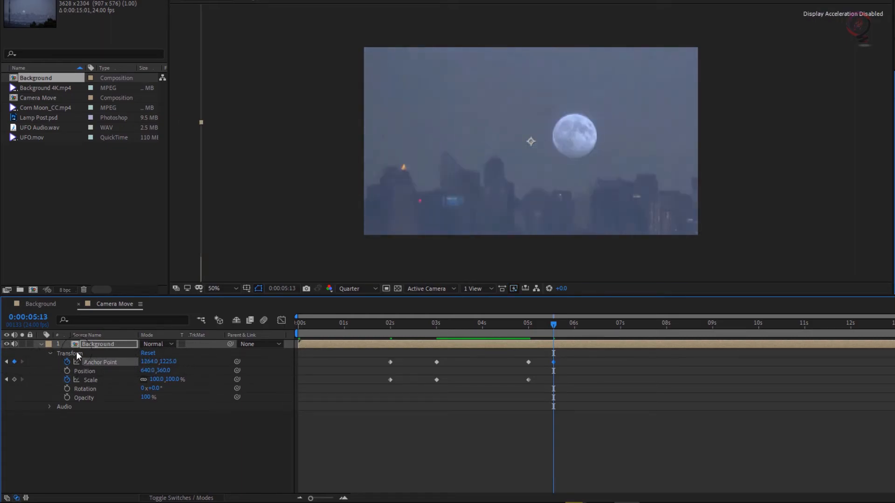
pyautogui.moveTo(156, 366); pyautogui.dragTo(114, 362)
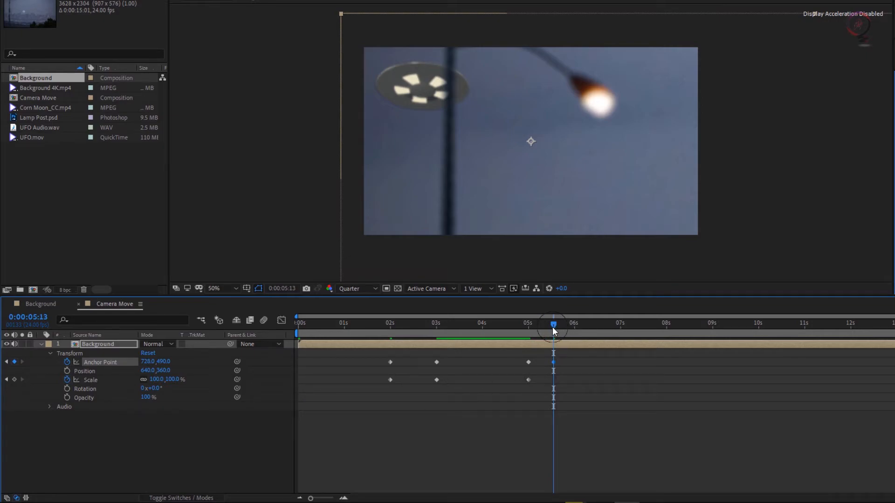
# Step: At 0:00:07:12, keyframe the Anchor Point at about 1545, 1120 to follow the UFO to the moon
pyautogui.moveTo(554, 324); pyautogui.dragTo(644, 329)
pyautogui.moveTo(147, 362); pyautogui.dragTo(229, 360)
pyautogui.moveTo(433, 362); pyautogui.dragTo(576, 359)
pyautogui.moveTo(168, 362); pyautogui.dragTo(500, 360)
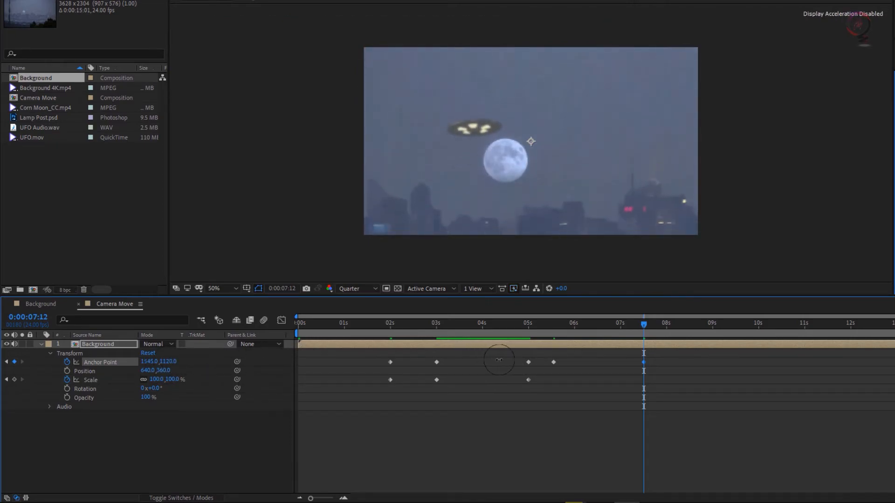
# Step: Set the Background's Anchor Point at 0:00:07:12 to 1456, 1120 and add a shifted Anchor Point keyframe at 0:00:10:00 following the UFO
pyautogui.moveTo(154, 366); pyautogui.dragTo(149, 366)
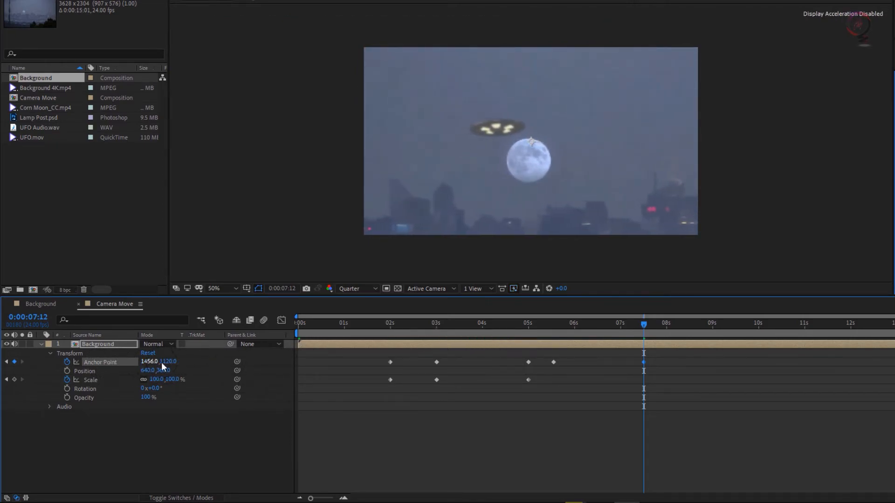
pyautogui.moveTo(645, 325); pyautogui.dragTo(669, 327)
pyautogui.moveTo(755, 332); pyautogui.dragTo(759, 333)
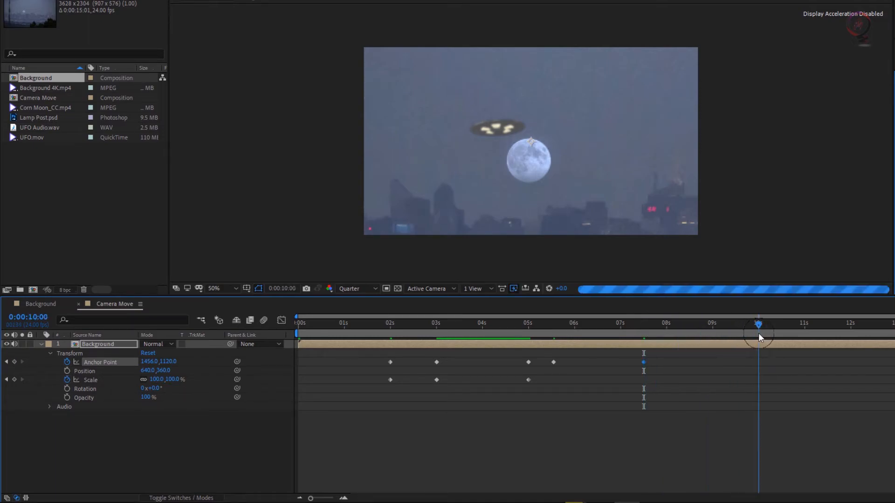
pyautogui.moveTo(150, 362); pyautogui.dragTo(265, 362)
# Step: At 0:00:12:00, keyframe the Background's Anchor Point at 1962, 1390 to keep following the UFO across the skyline
pyautogui.moveTo(759, 328); pyautogui.dragTo(852, 338)
pyautogui.moveTo(149, 363); pyautogui.dragTo(191, 362)
# Step: Add holding Anchor Point and Scale keyframes at 0:00:13:08, and zoom out to 60% Scale at 0:00:14:00
pyautogui.moveTo(853, 326); pyautogui.dragTo(890, 330)
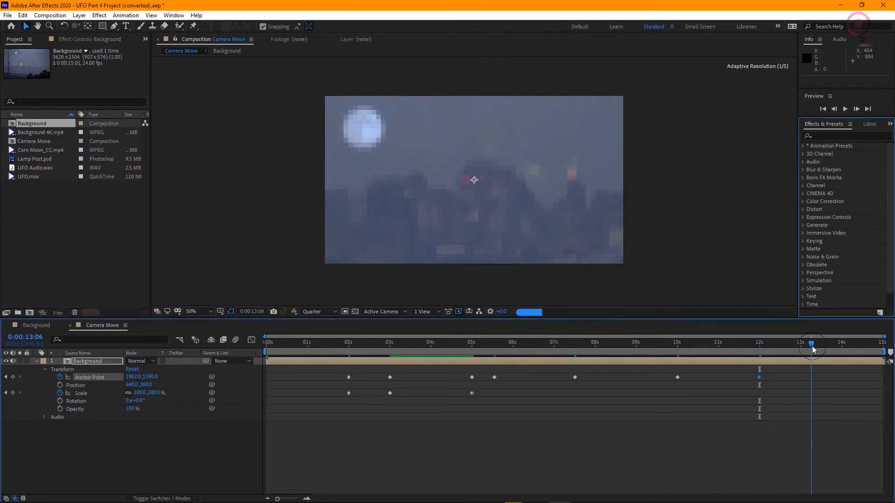
pyautogui.moveTo(814, 349); pyautogui.dragTo(815, 349)
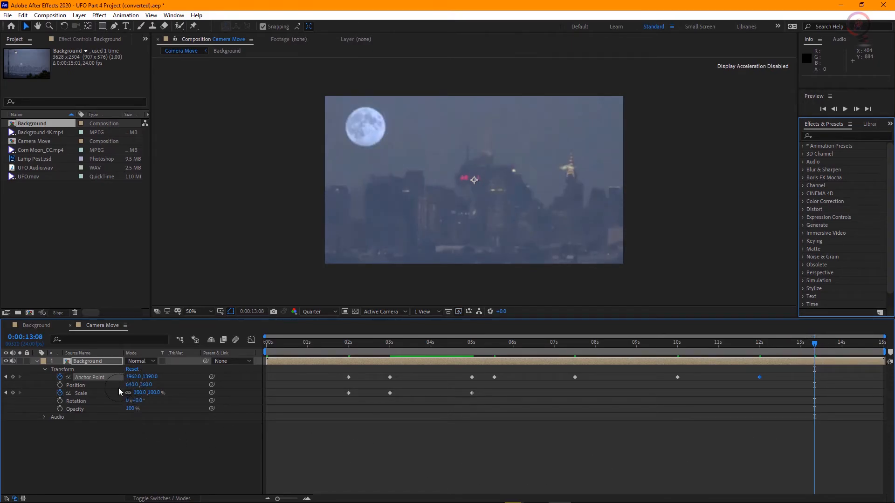
pyautogui.moveTo(815, 349); pyautogui.dragTo(842, 350)
pyautogui.moveTo(140, 394); pyautogui.dragTo(124, 397)
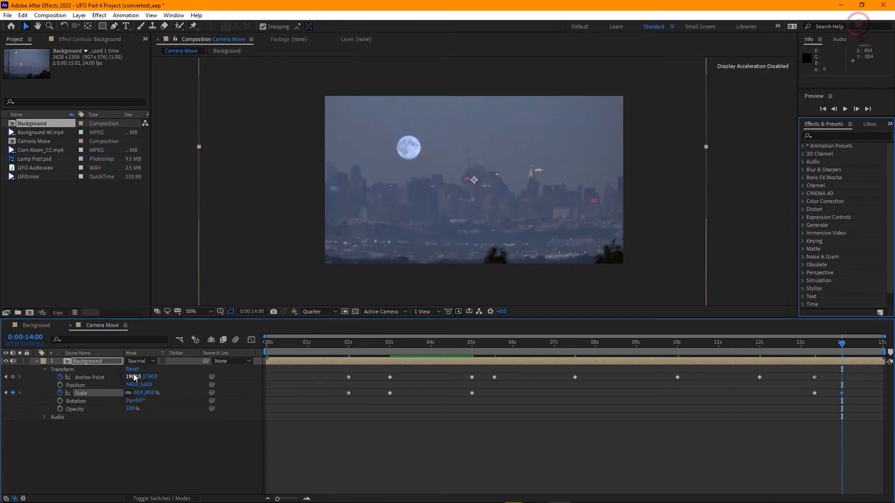
# Step: About midway between 14 and 15 seconds, keyframe a larger Scale and shifted Anchor Point to zoom in on the UFO beside the lit spire
pyautogui.moveTo(855, 350); pyautogui.dragTo(861, 350)
pyautogui.moveTo(140, 393); pyautogui.dragTo(188, 395)
pyautogui.moveTo(133, 377); pyautogui.dragTo(149, 379)
# Step: Preview the whole camera move from the start and scrub through it to 0:00:09:12
pyautogui.press('Home')
pyautogui.press('space')
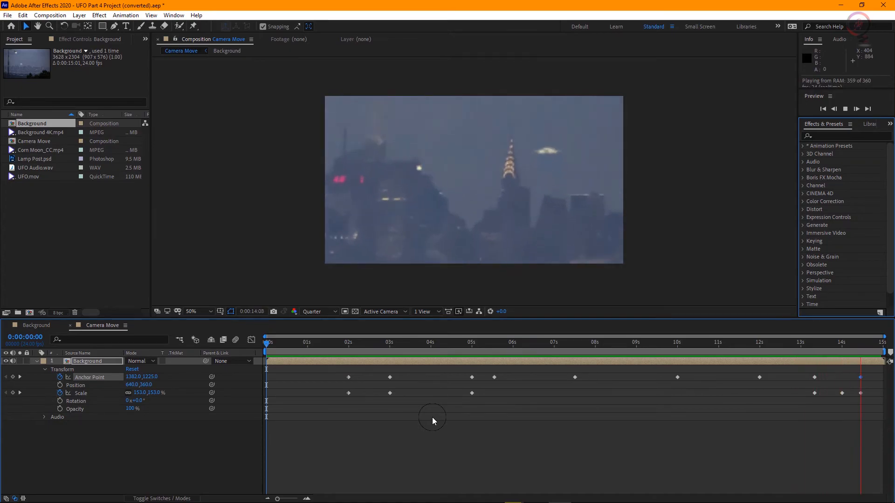
pyautogui.press('space')
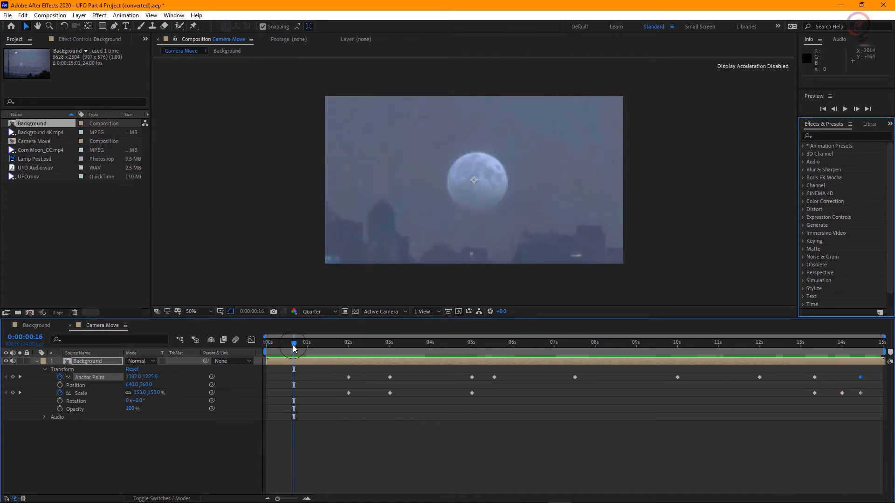
pyautogui.moveTo(303, 347); pyautogui.dragTo(657, 372)
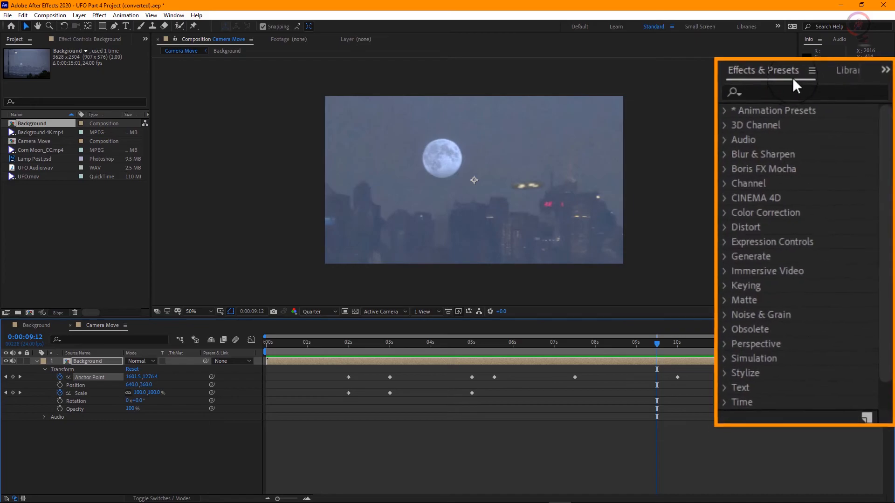
# Step: Search the effects and presets for "Wiggle" and apply the Wiggle - position preset to the Background layer
pyautogui.click(750, 66)
pyautogui.write('W')
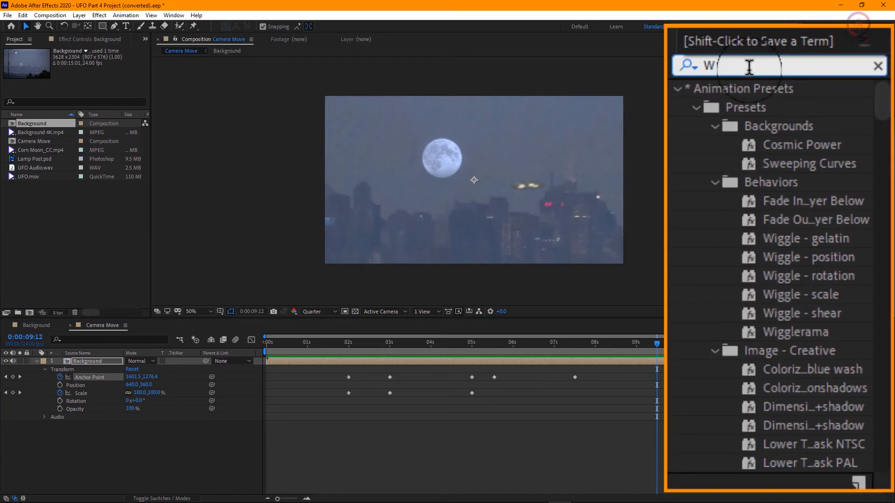
pyautogui.write('iggle')
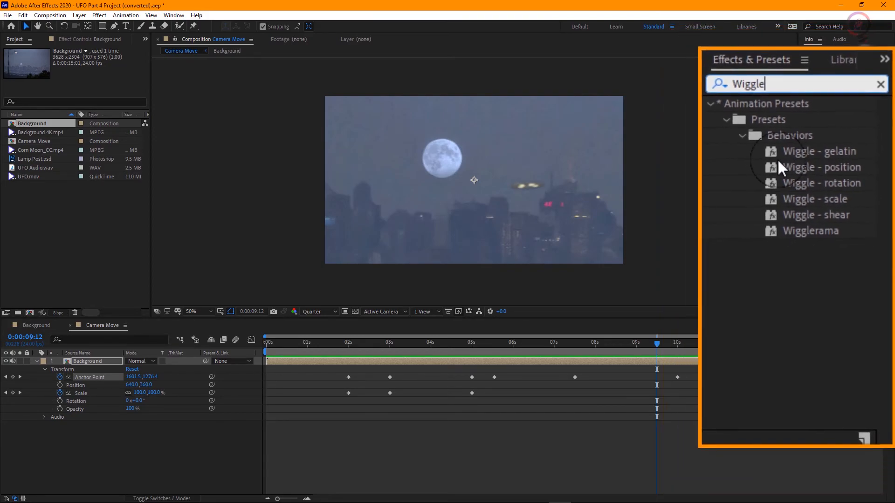
pyautogui.moveTo(858, 178); pyautogui.dragTo(429, 362)
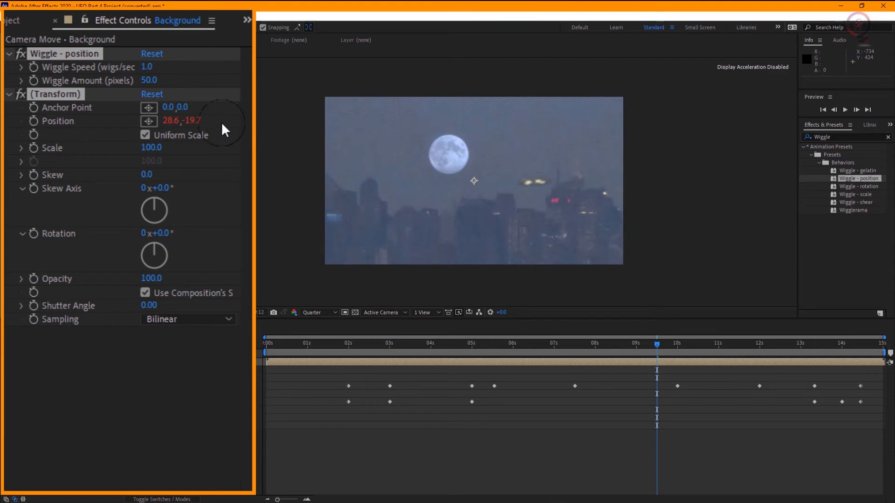
# Step: Set the Wiggle - position effect's Wiggle Amount to 10 pixels and return to the start of the composition
pyautogui.moveTo(659, 349); pyautogui.dragTo(459, 355)
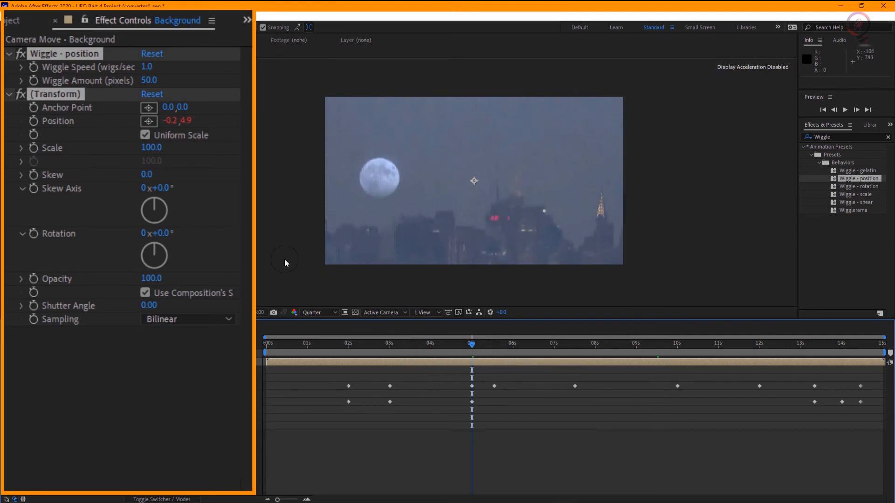
pyautogui.click(150, 81)
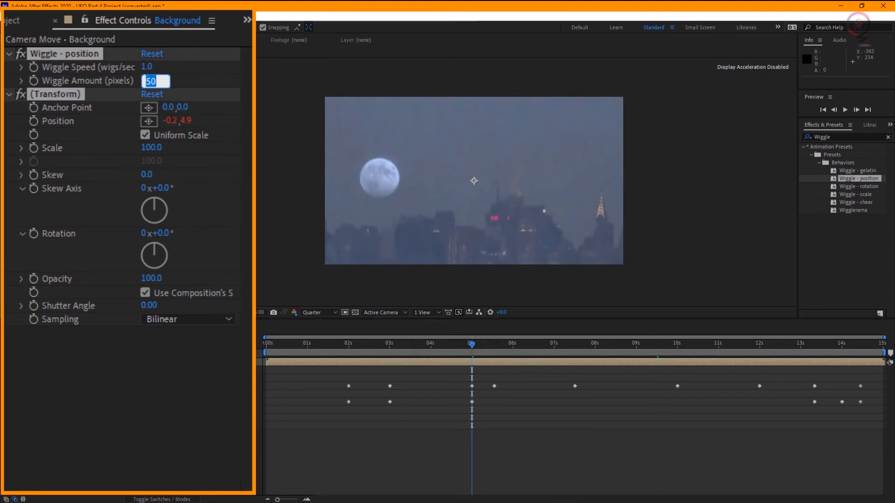
pyautogui.press('Return')
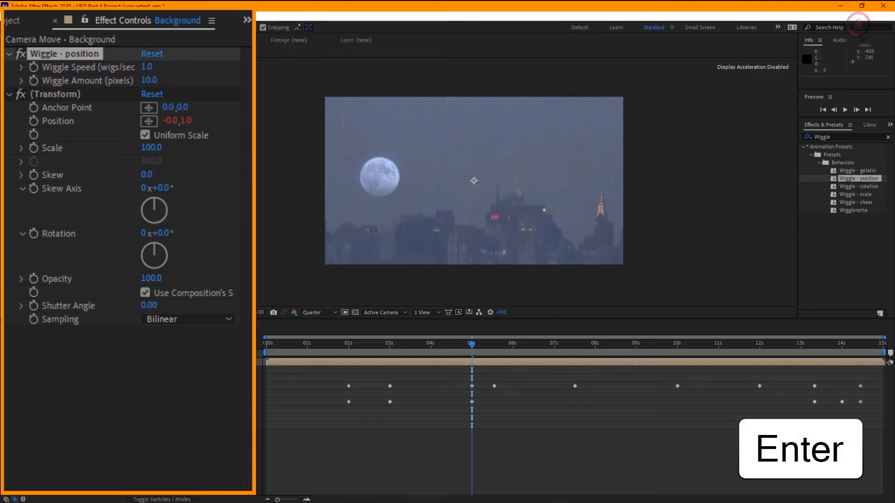
pyautogui.moveTo(472, 350); pyautogui.dragTo(256, 370)
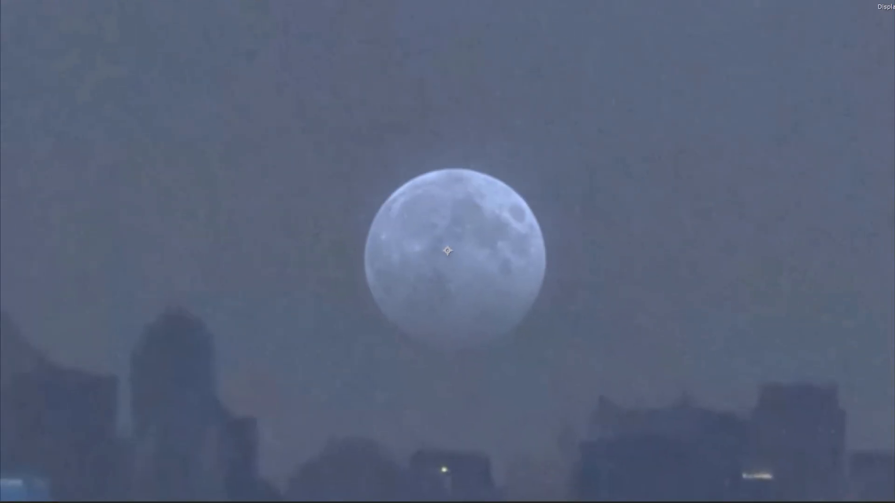